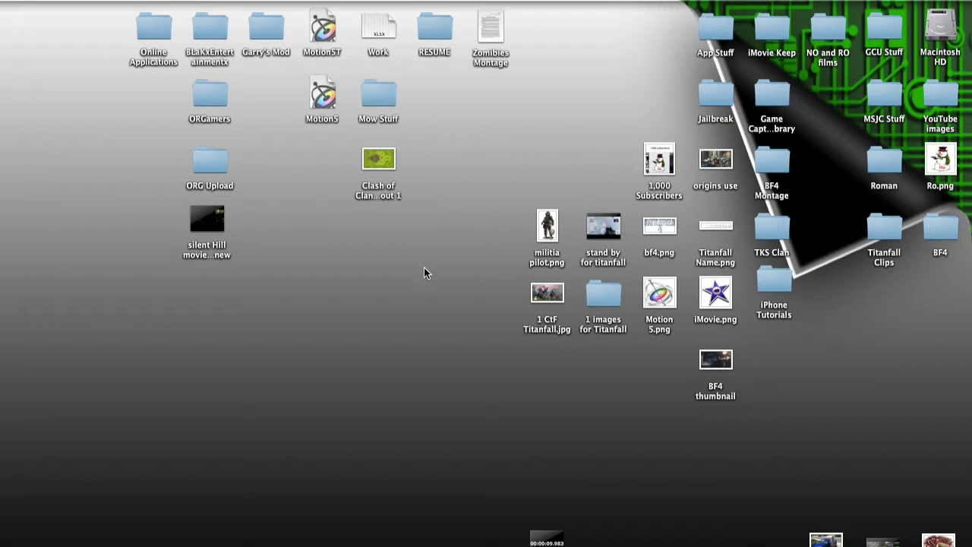
Open the Apple menu and dismiss it without choosing anything
mouse_move(4, 214)
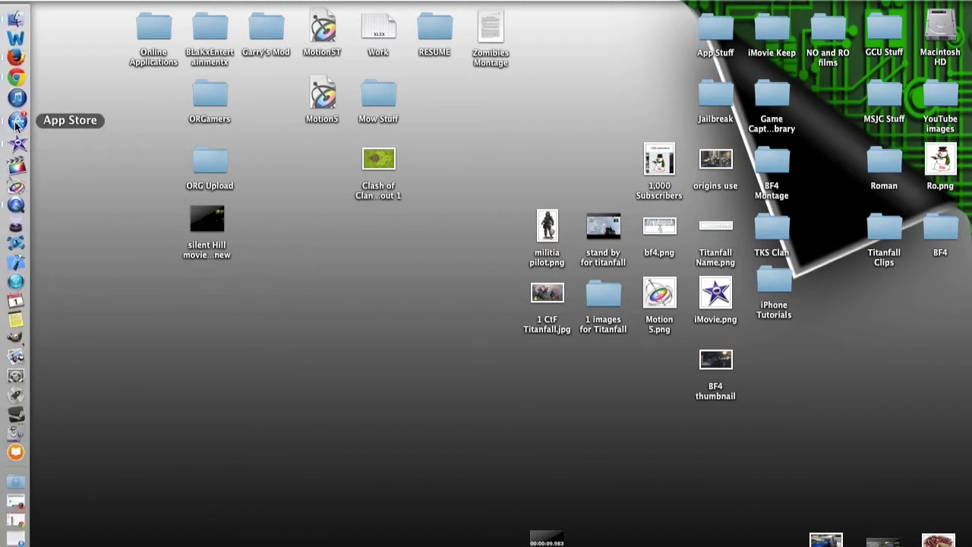
click(19, 2)
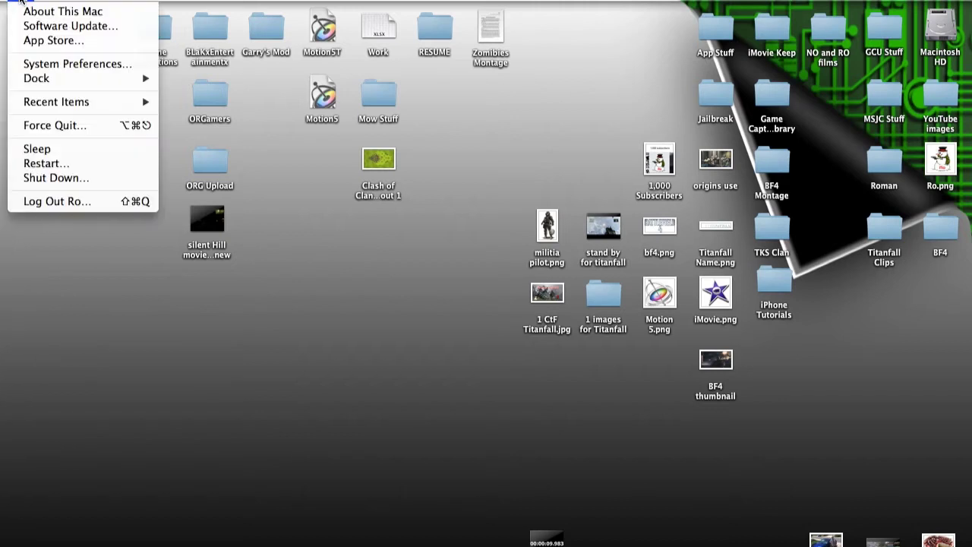
click(104, 277)
mouse_move(2, 213)
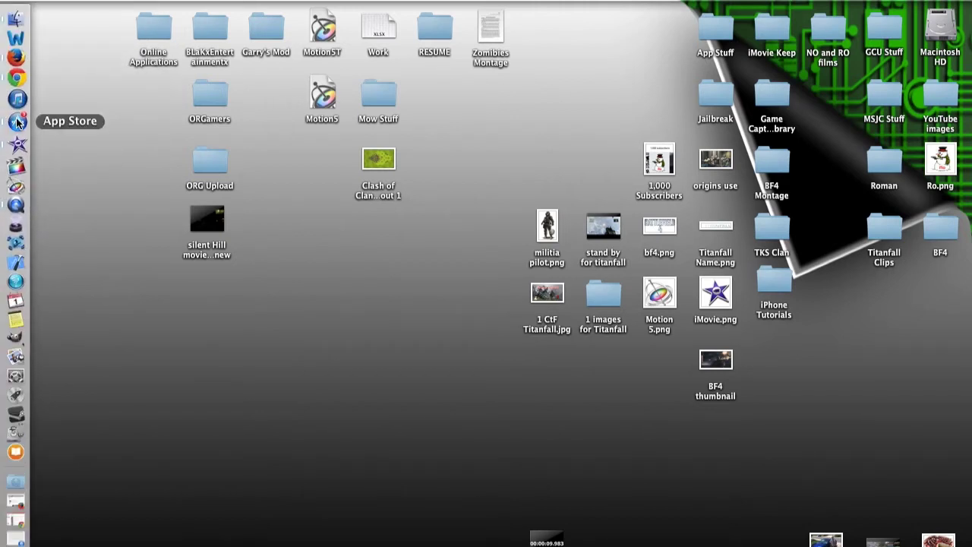
In App Store Updates, expand iMovie 10.0.4's full release notes, then minimize the window
click(17, 122)
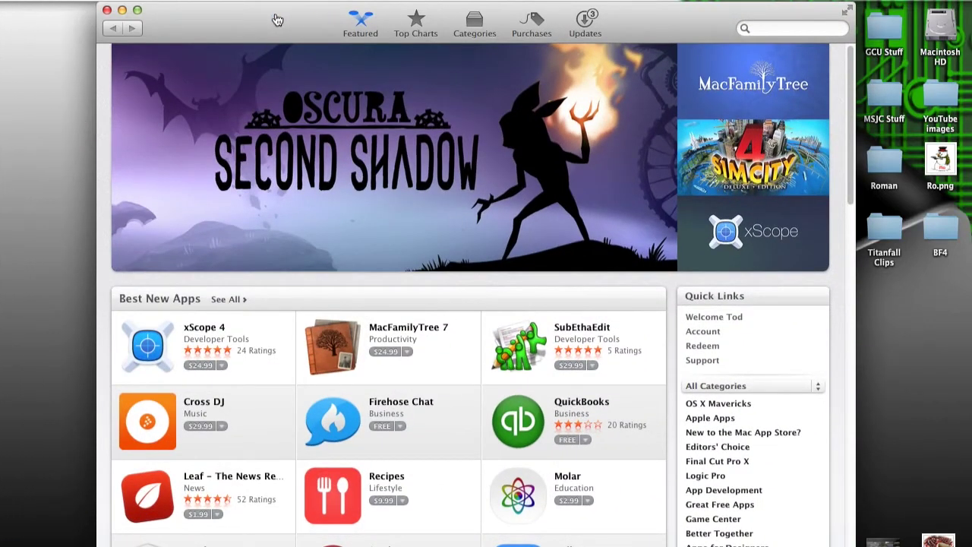
drag(273, 17, 275, 16)
click(591, 20)
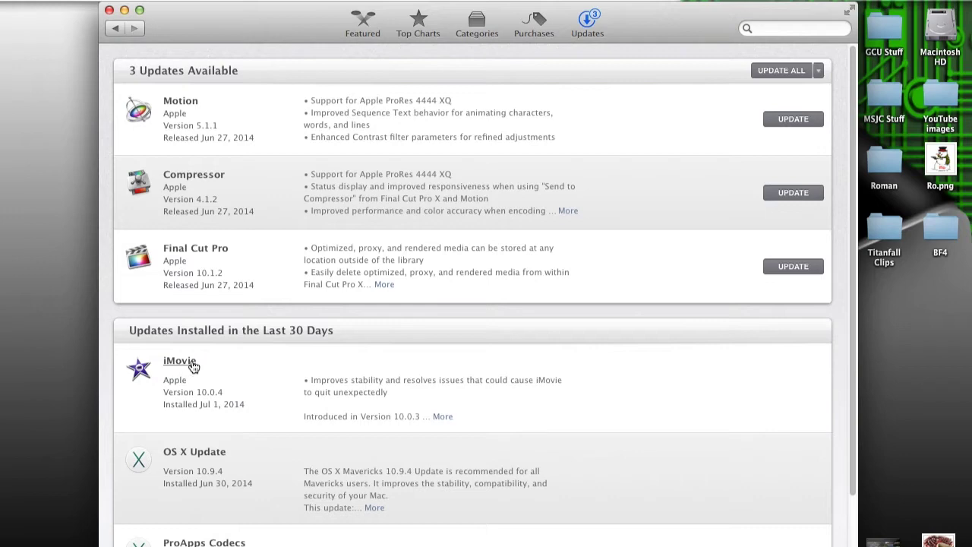
scroll(250, 330, down, 2)
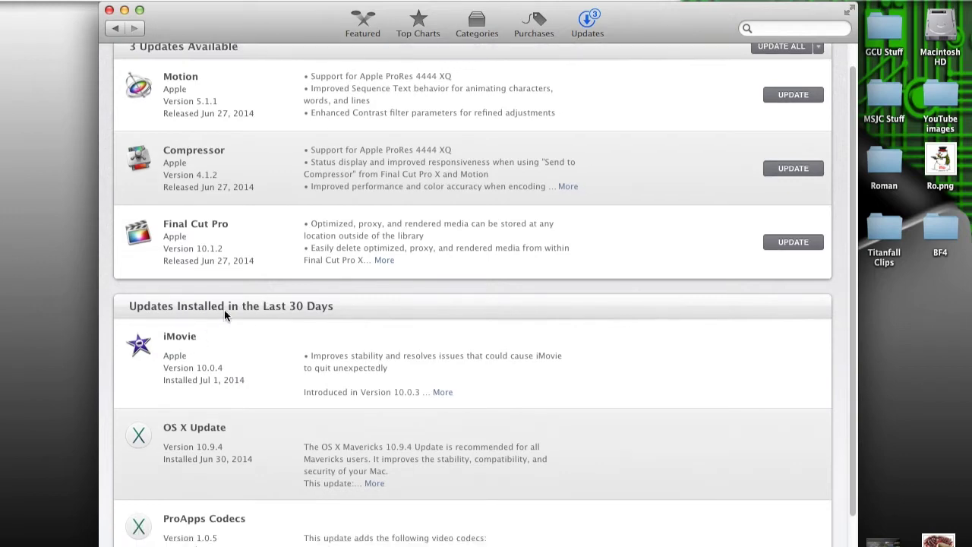
click(443, 392)
scroll(448, 342, down, 5)
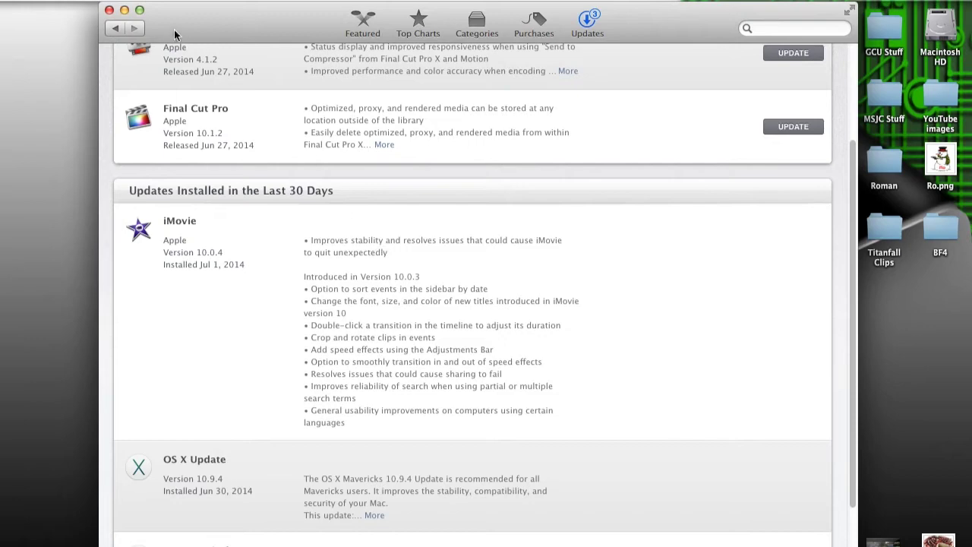
click(124, 10)
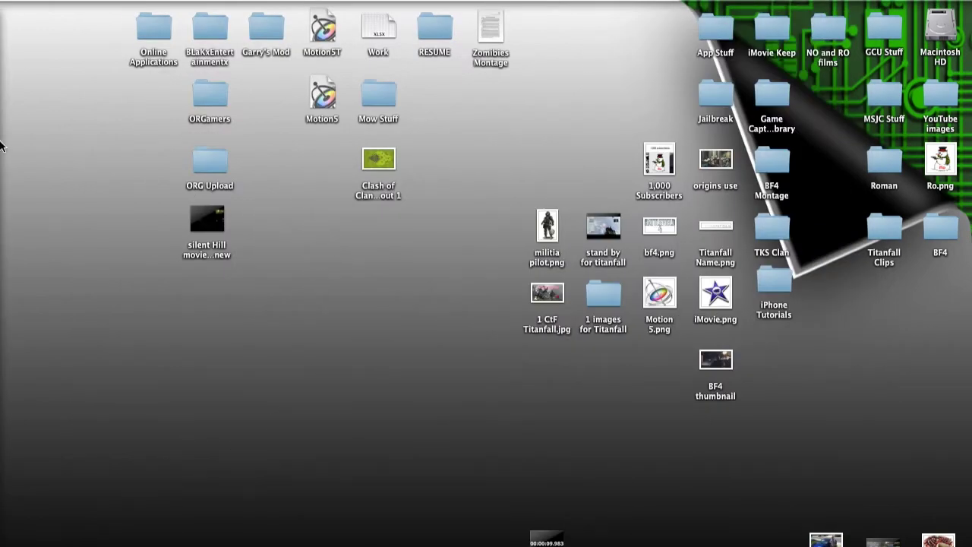
Bring up iMovie's iPhone Tutorials project, select the iMovie Tutorial event, and preview the first clip
mouse_move(4, 156)
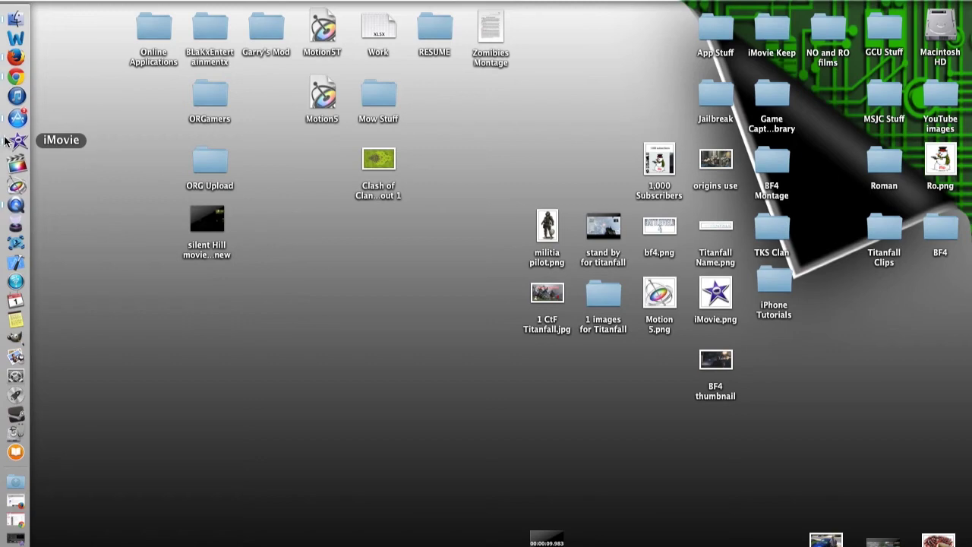
click(5, 139)
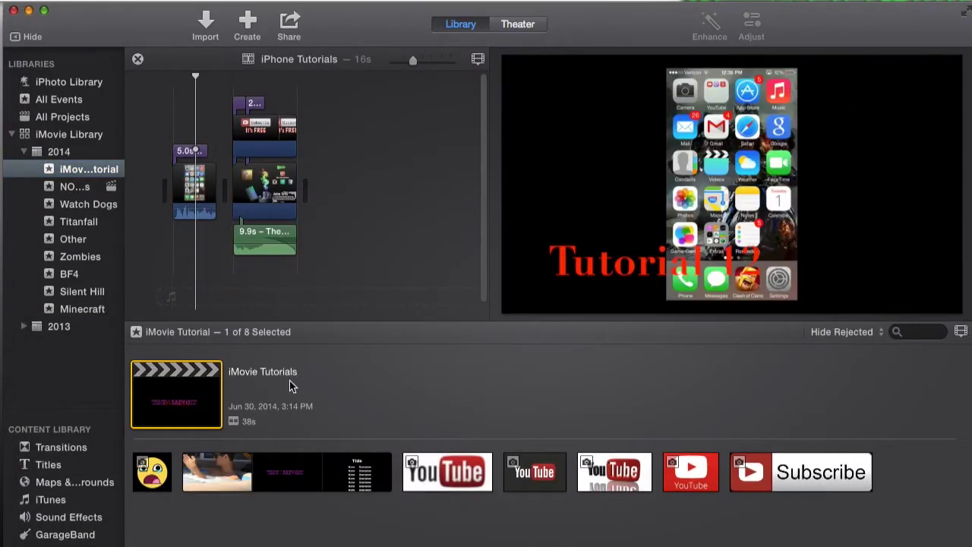
click(28, 10)
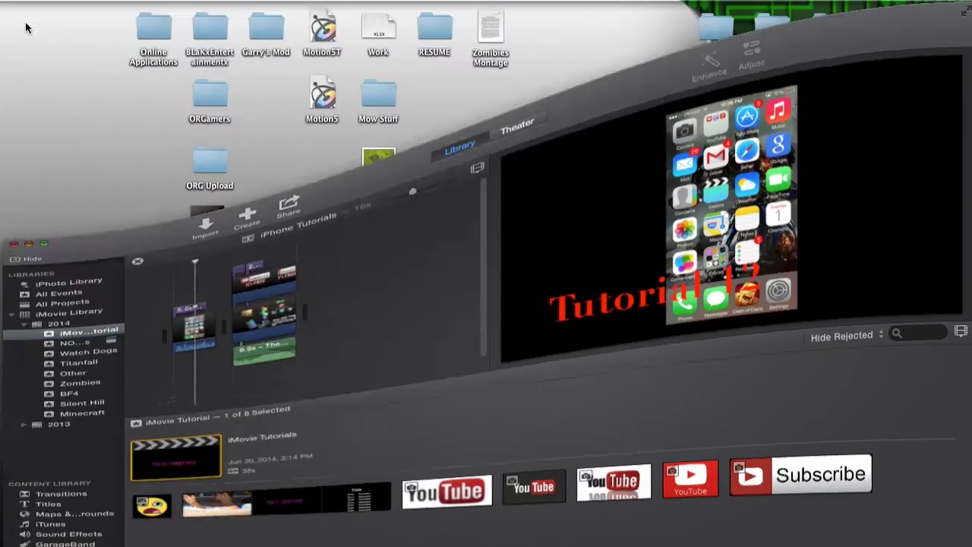
click(8, 142)
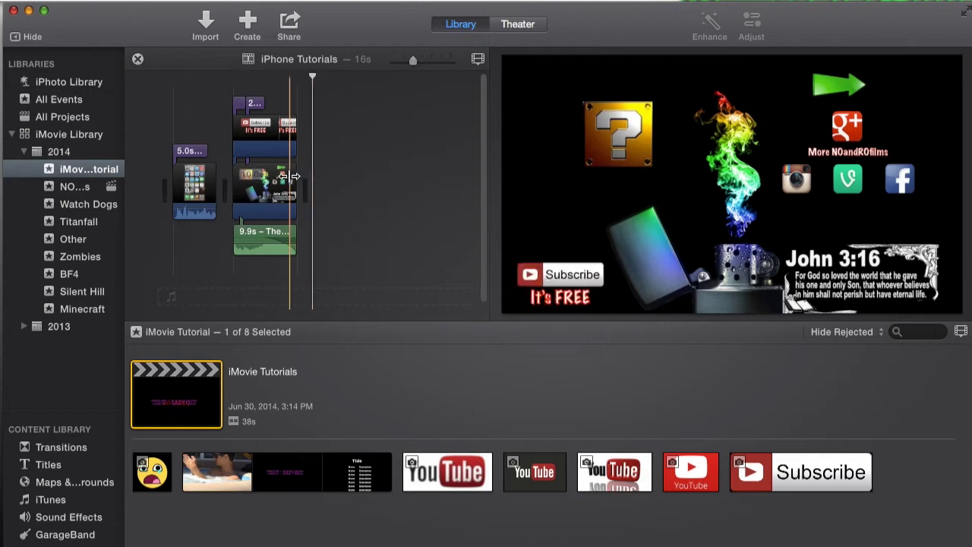
click(111, 173)
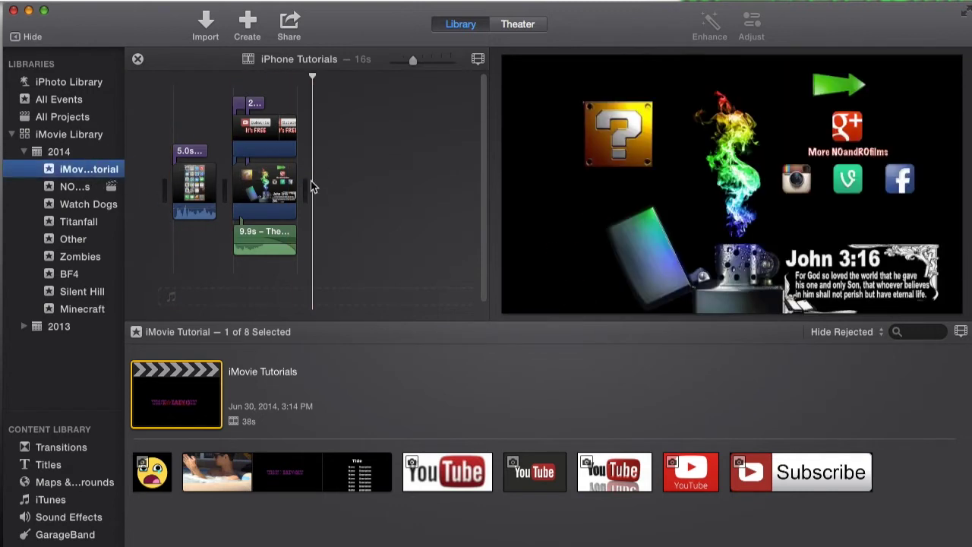
click(364, 182)
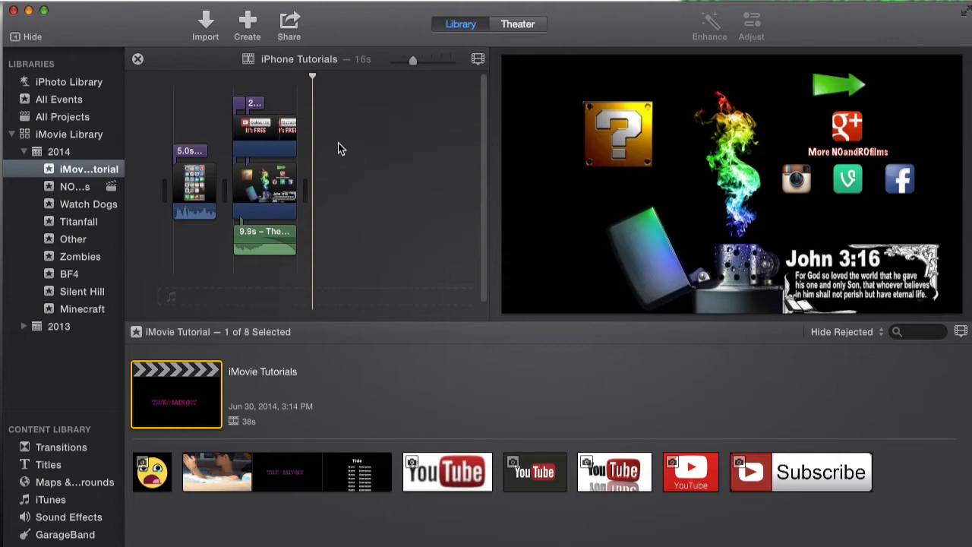
click(204, 102)
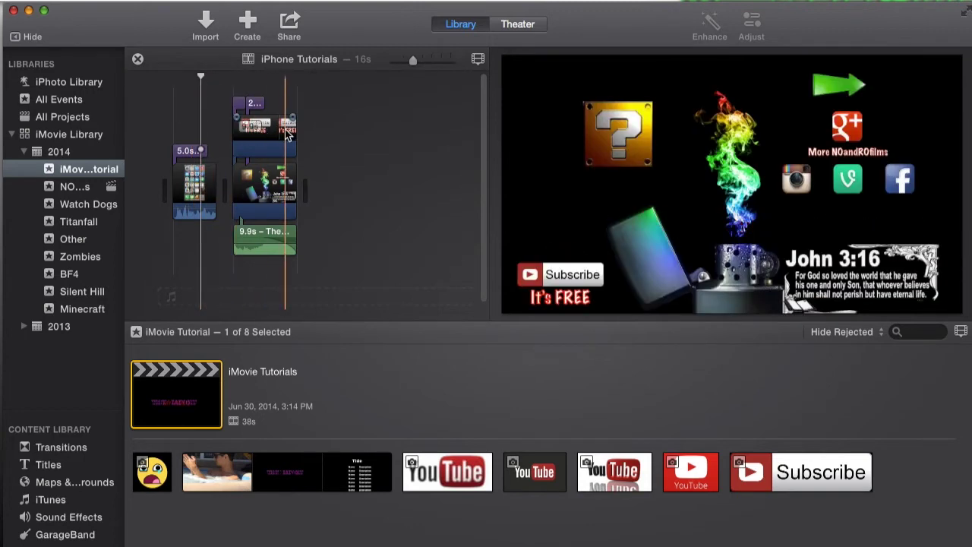
Scrub the playhead between the opening iPhone clip and the John 3:16 end card, then return to the start
click(280, 90)
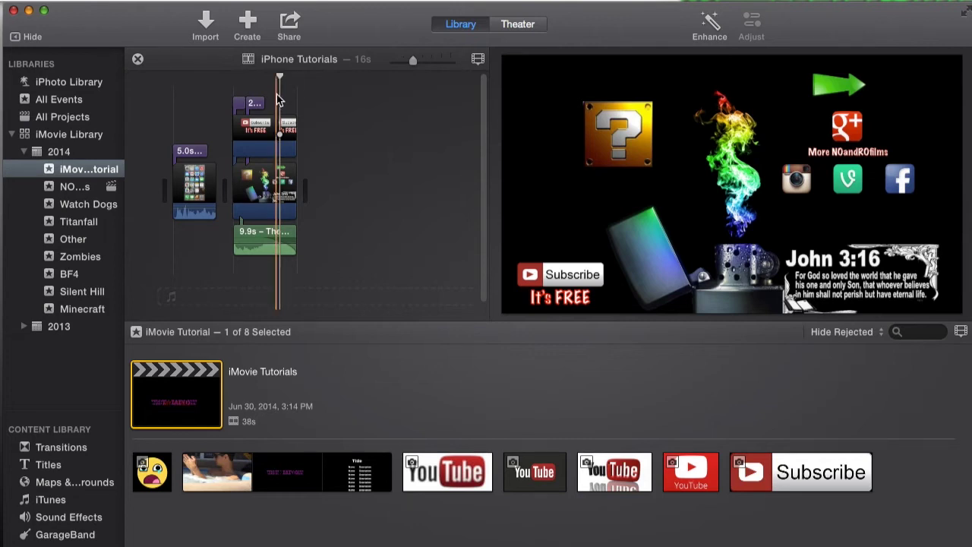
click(276, 94)
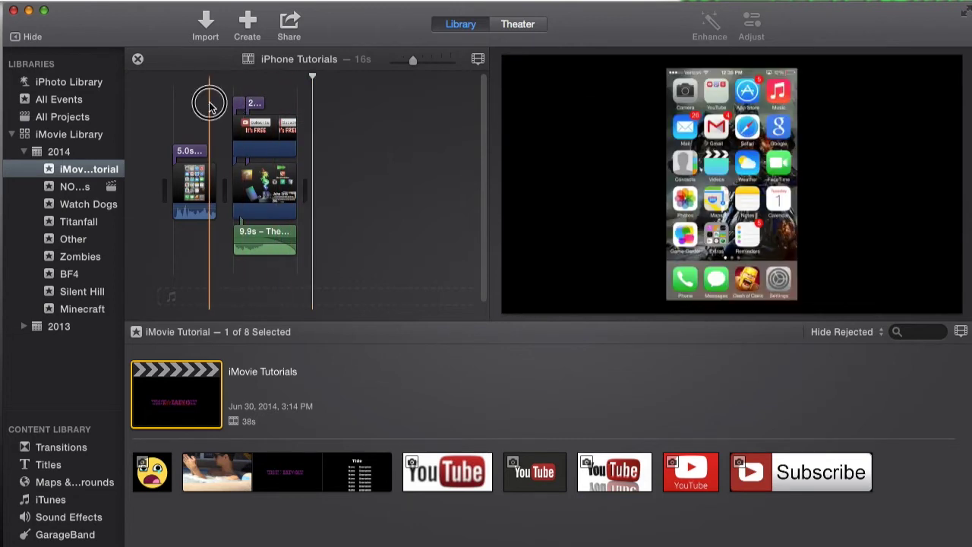
drag(206, 97, 195, 108)
click(271, 88)
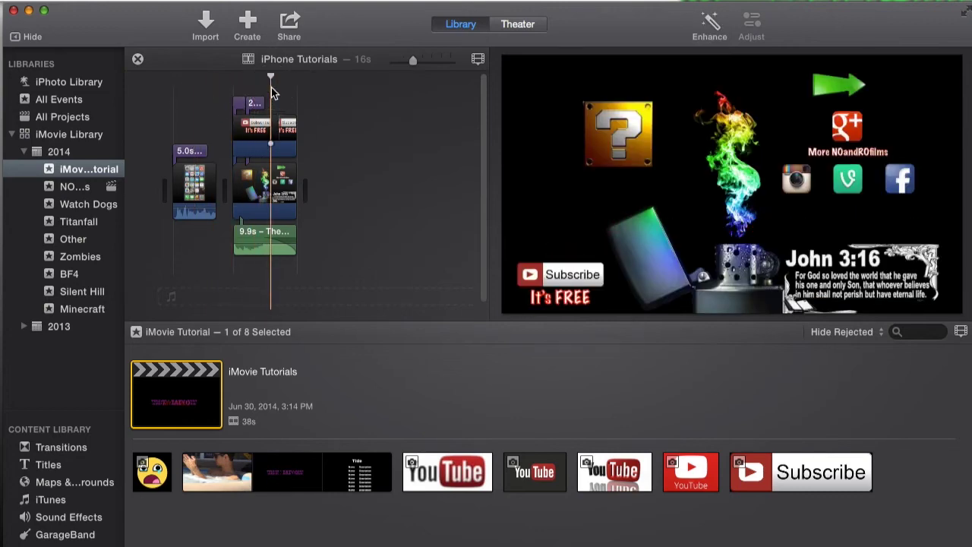
click(313, 111)
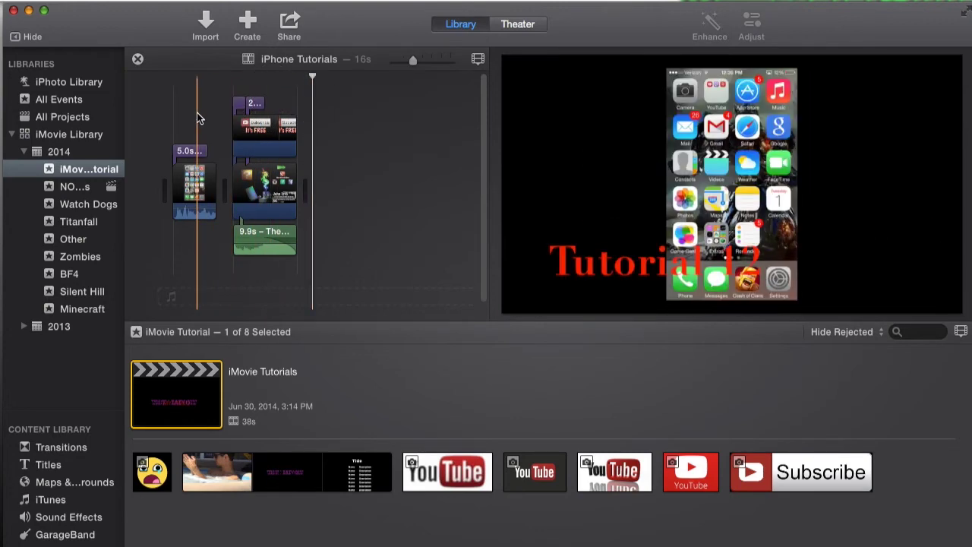
click(281, 106)
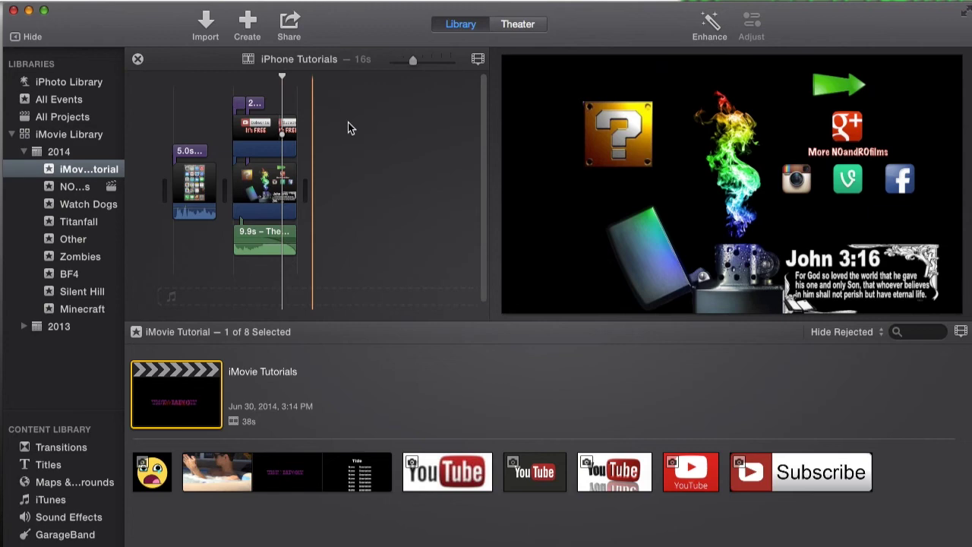
click(197, 100)
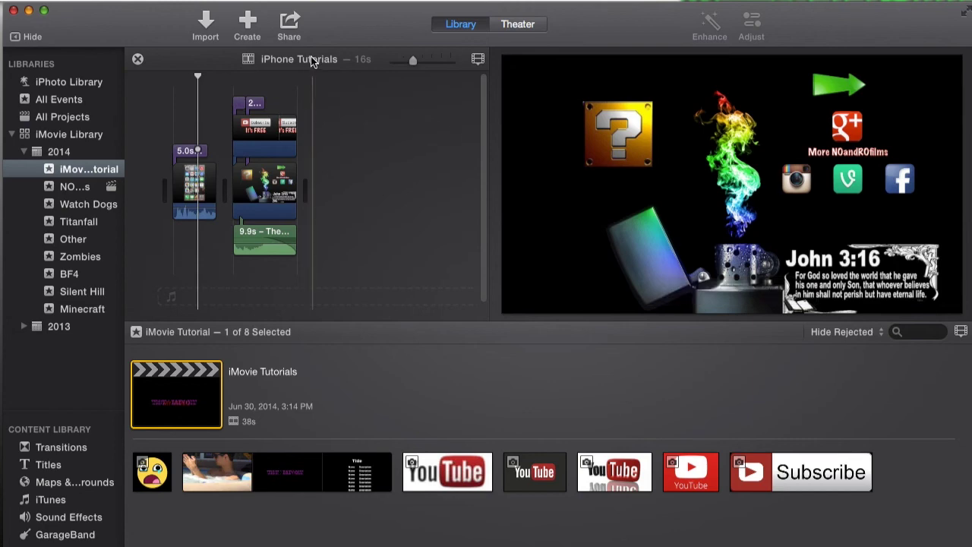
Step the playhead through the second clip and bring up the Titles browser
click(265, 97)
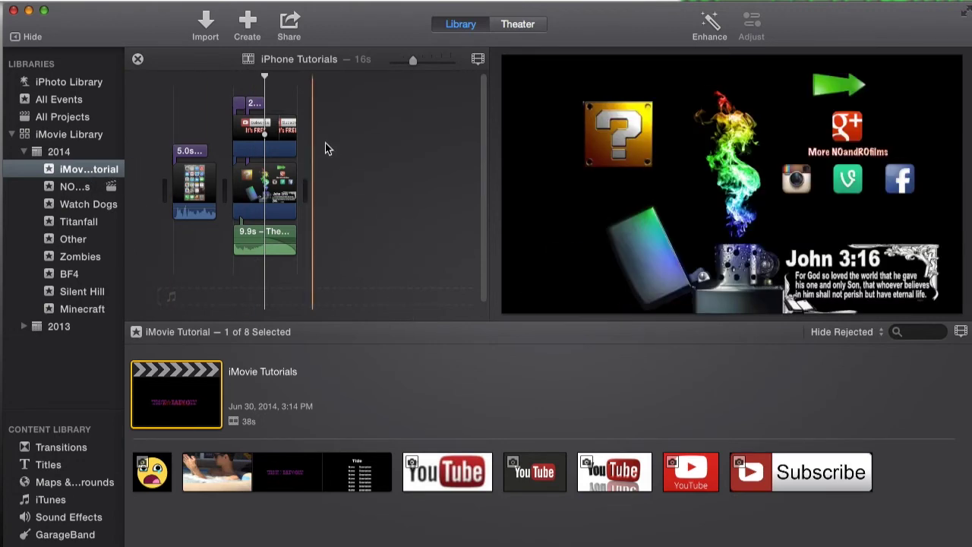
click(275, 84)
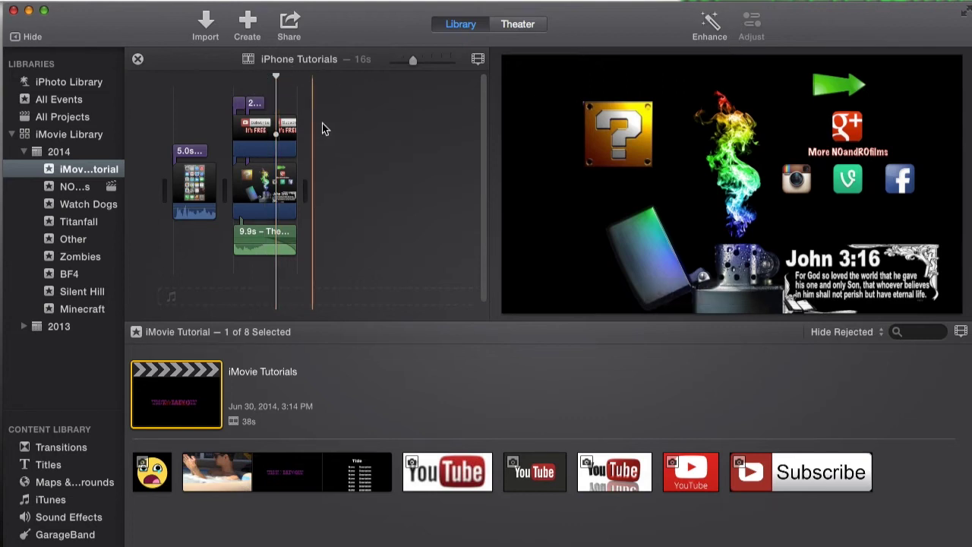
click(282, 97)
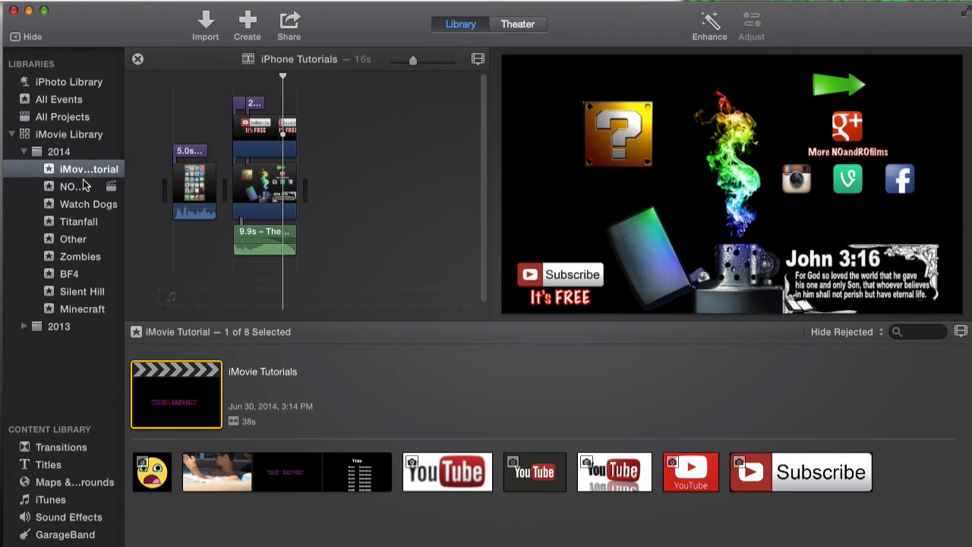
click(44, 469)
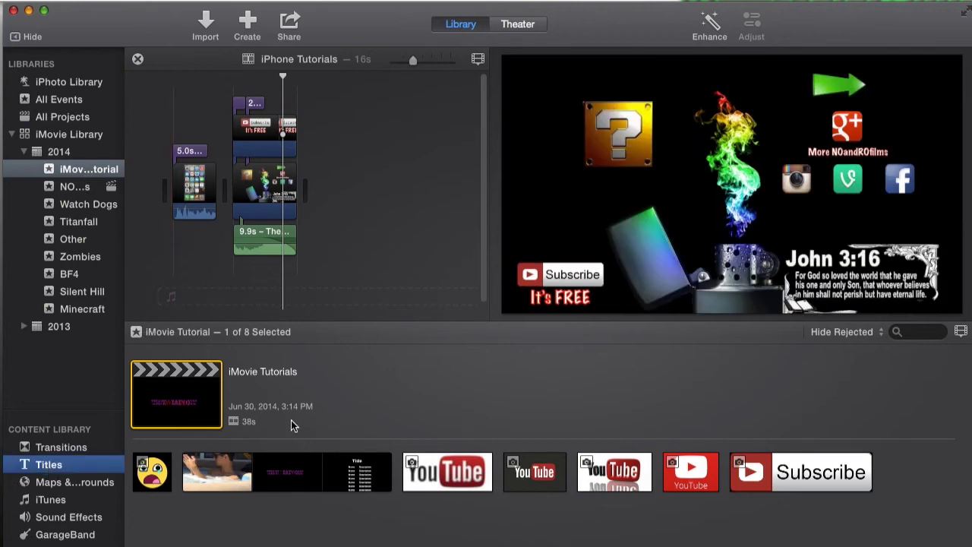
Add a Standard Lower Third test title after the last clip and confirm its text
click(287, 434)
drag(287, 433, 339, 183)
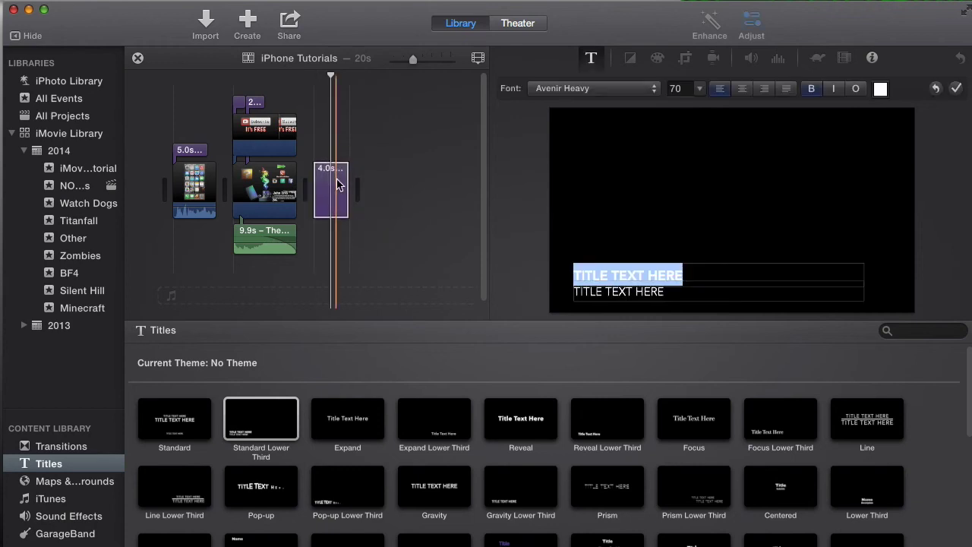
click(325, 129)
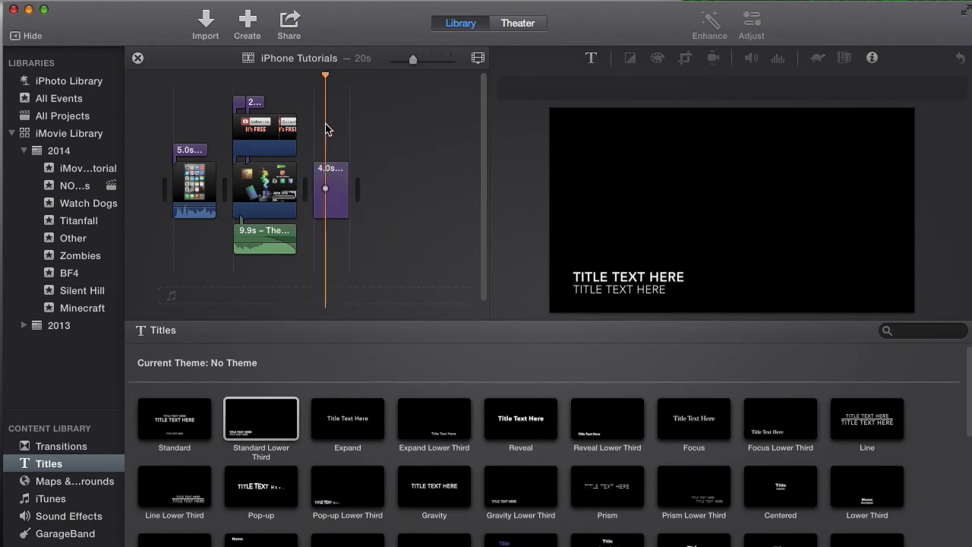
click(326, 180)
click(611, 281)
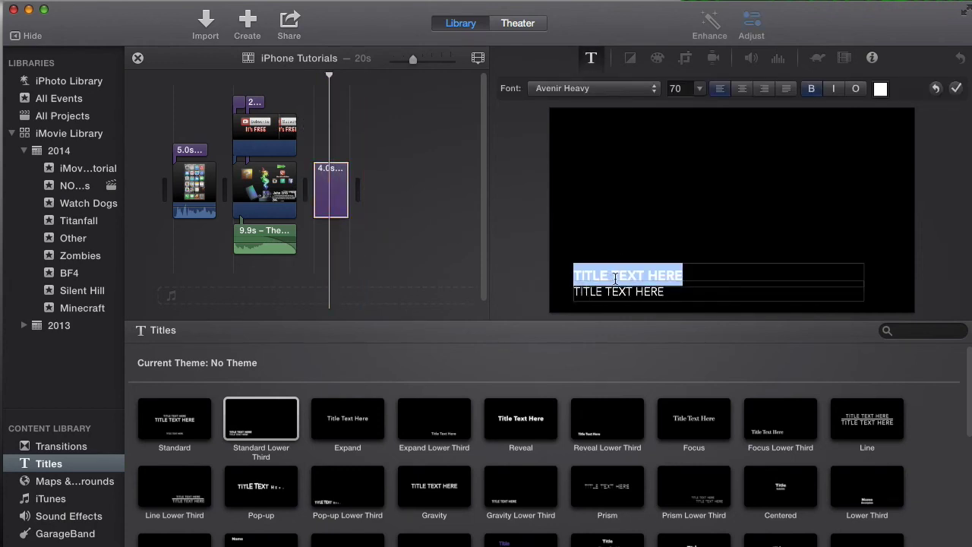
click(958, 91)
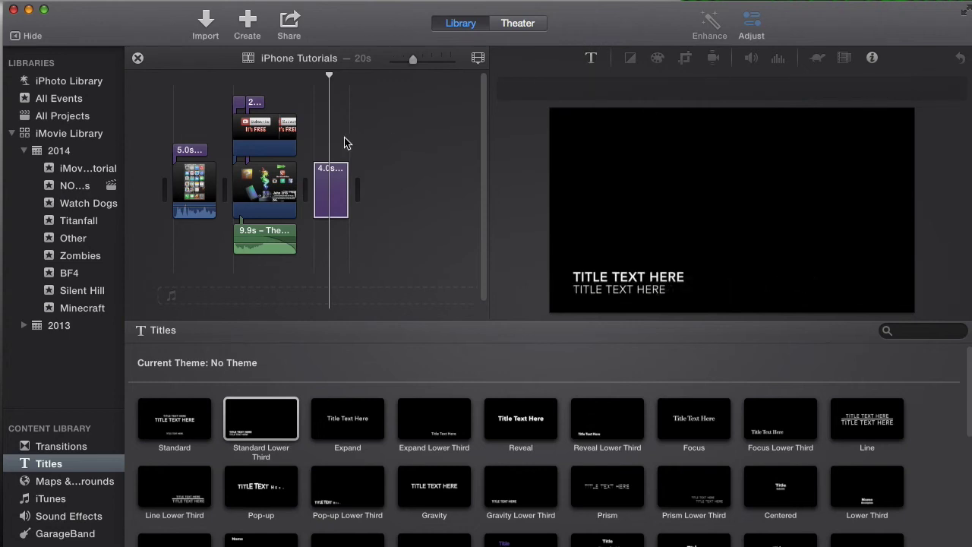
Delete the test title so the project returns to 16 seconds
click(332, 179)
key(Delete)
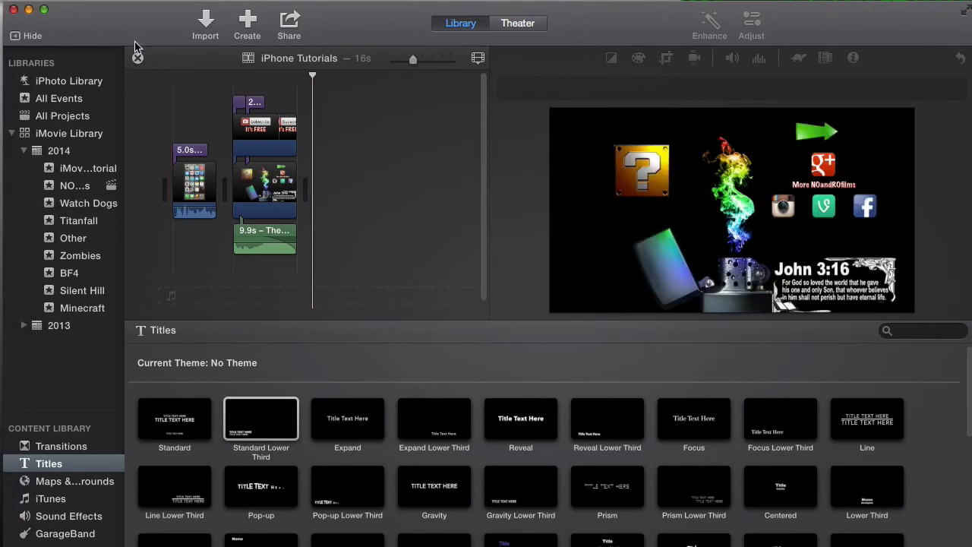
click(173, 114)
Preview frames of the opening iPhone clip, then minimize the iMovie window
click(199, 124)
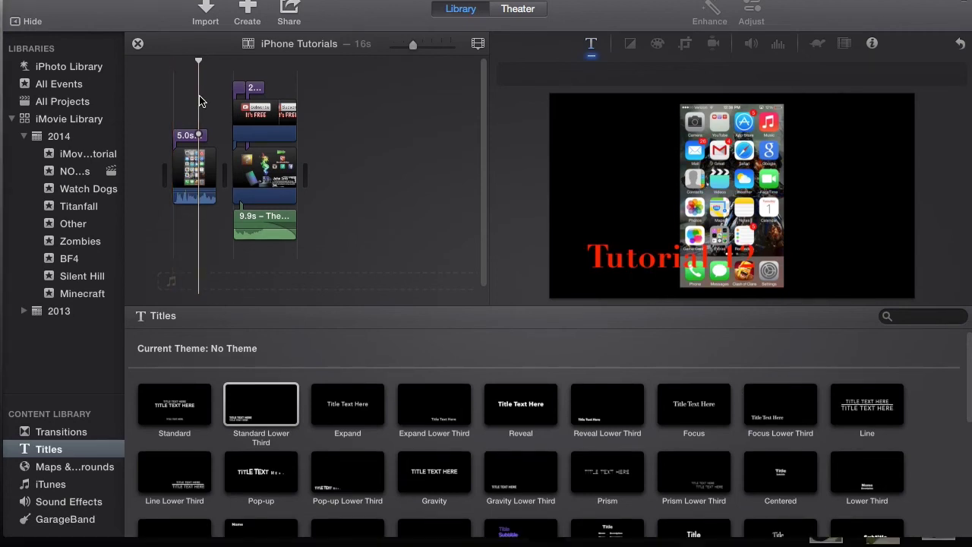
click(194, 114)
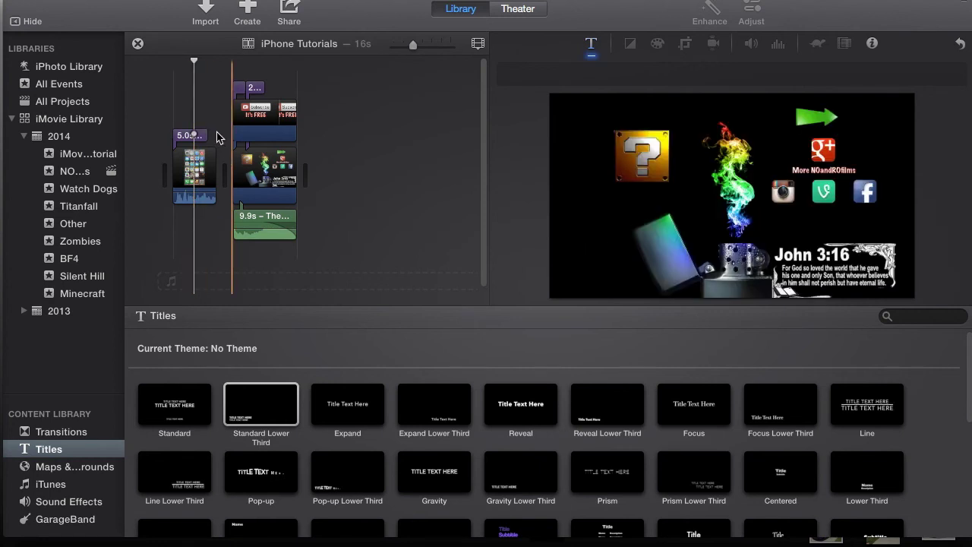
click(193, 101)
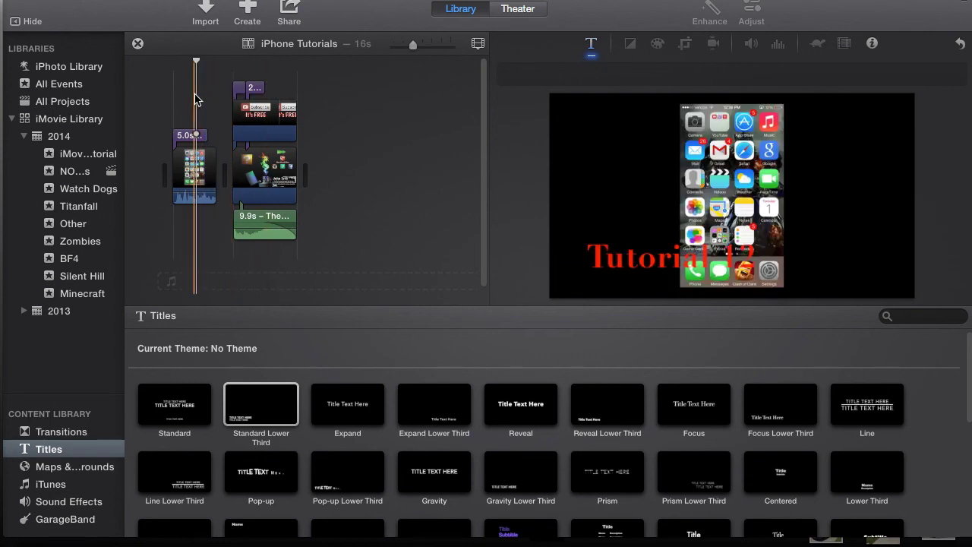
click(38, 8)
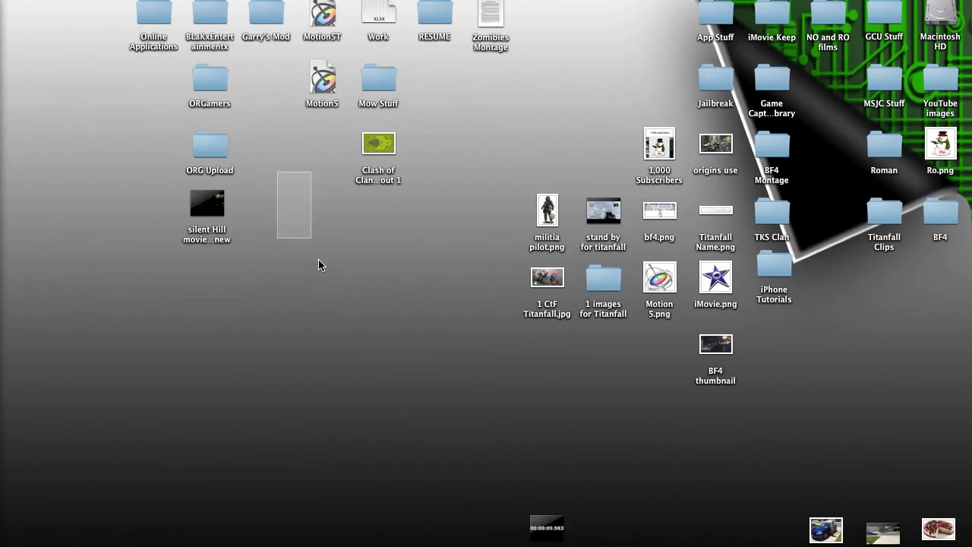